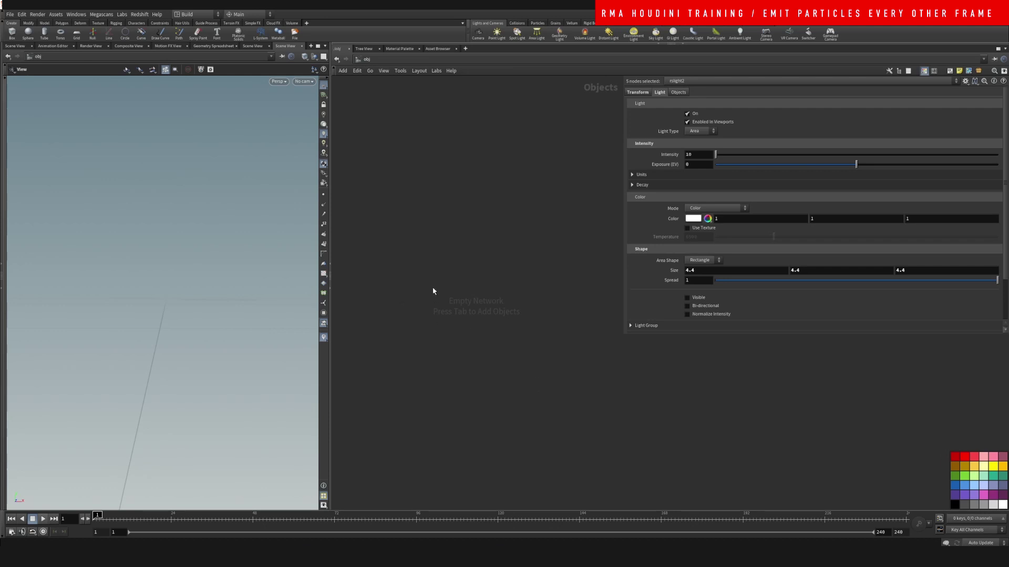
Create a sphere object in the empty object network and go inside its geometry network
key("Tab")
type("sphe")
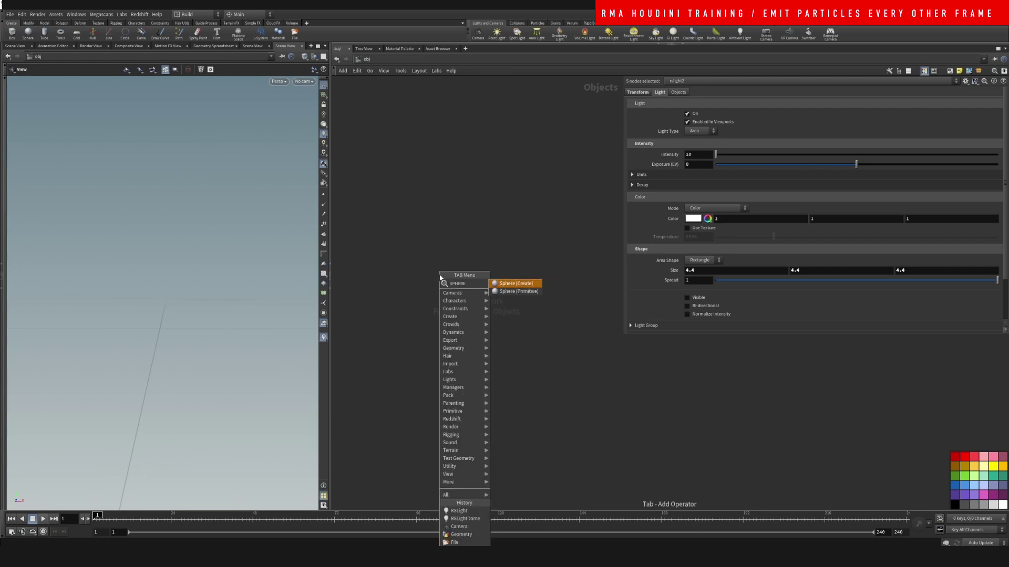
key("Return")
left_click(439, 274)
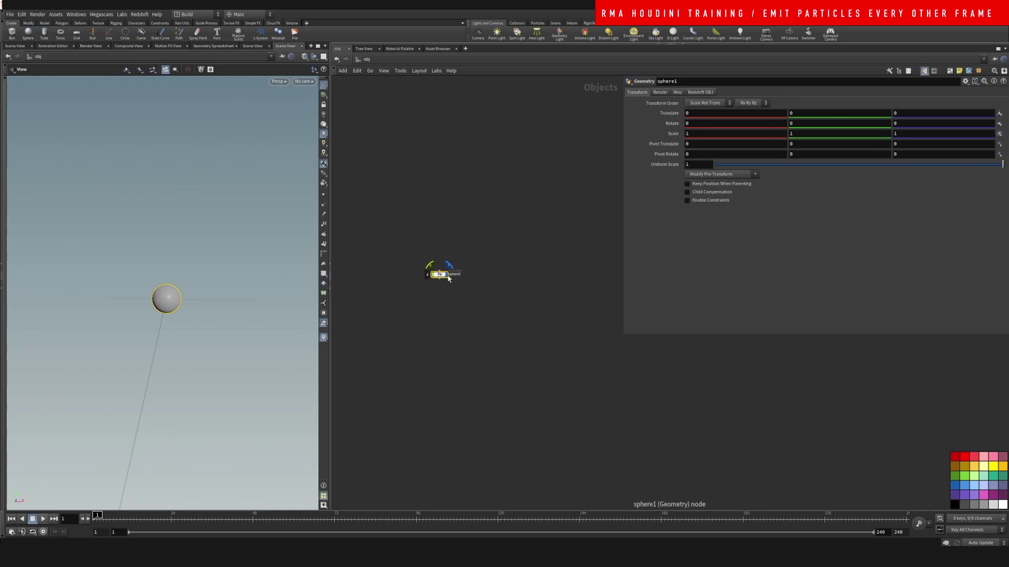
double_click(440, 274)
Add a POP Network node to the sphere's geometry network
key("Tab")
type("pop")
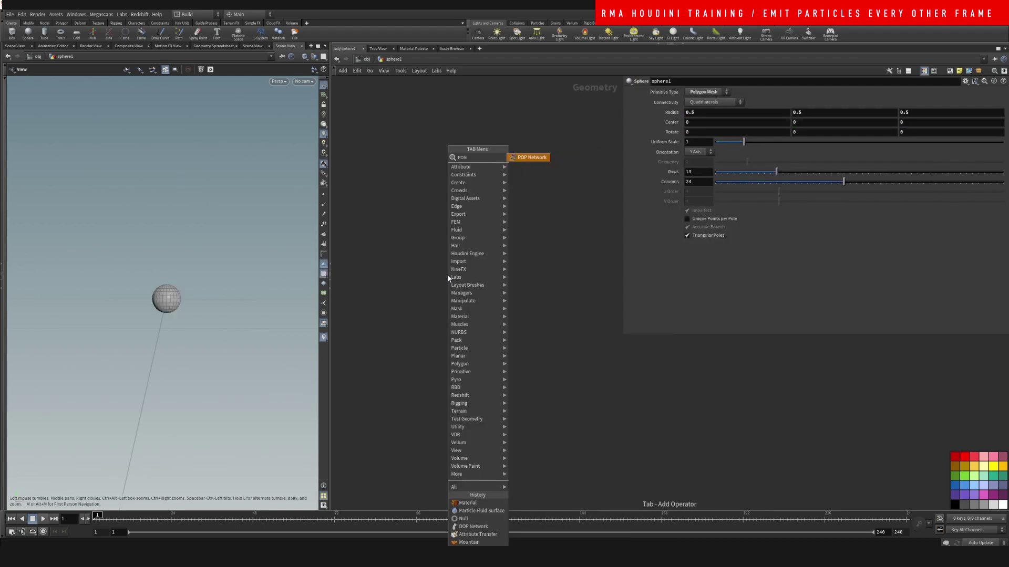
key("Return")
left_click(463, 355)
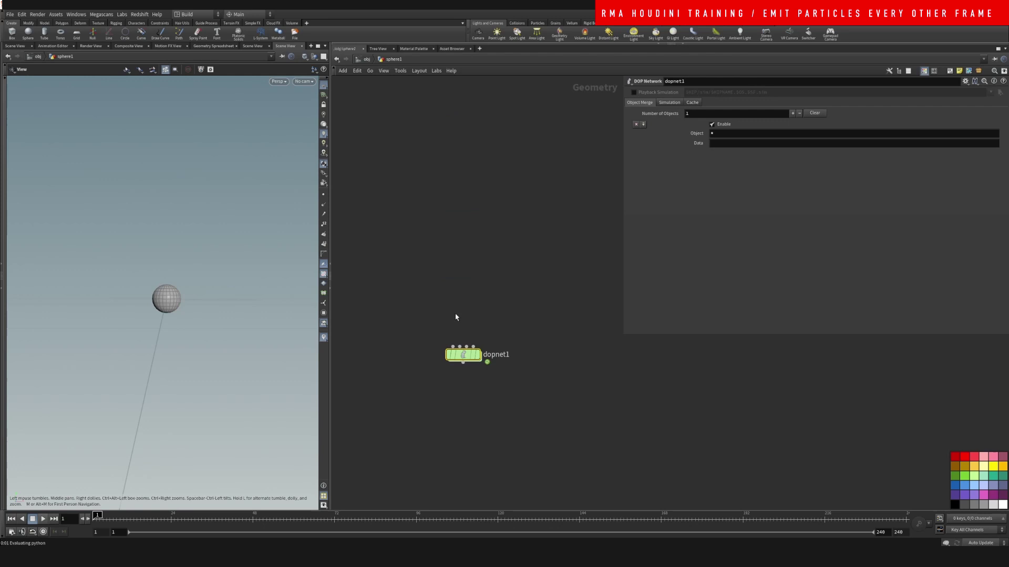
Arrange the sphere above the POP network and wire its output into the network's first input
scroll(455, 315, "down", 6)
scroll(534, 273, "up", 5)
left_click_drag(519, 256, 387, 232)
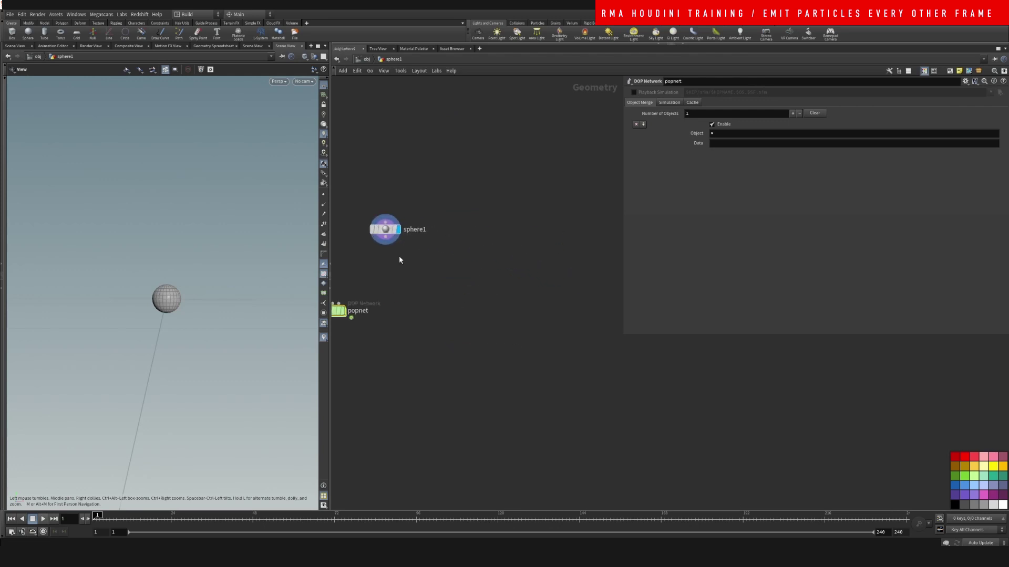
middle_click_drag(356, 250, 423, 241)
scroll(424, 241, "up", 3)
left_click_drag(462, 214, 395, 195)
middle_click_drag(410, 255, 427, 256)
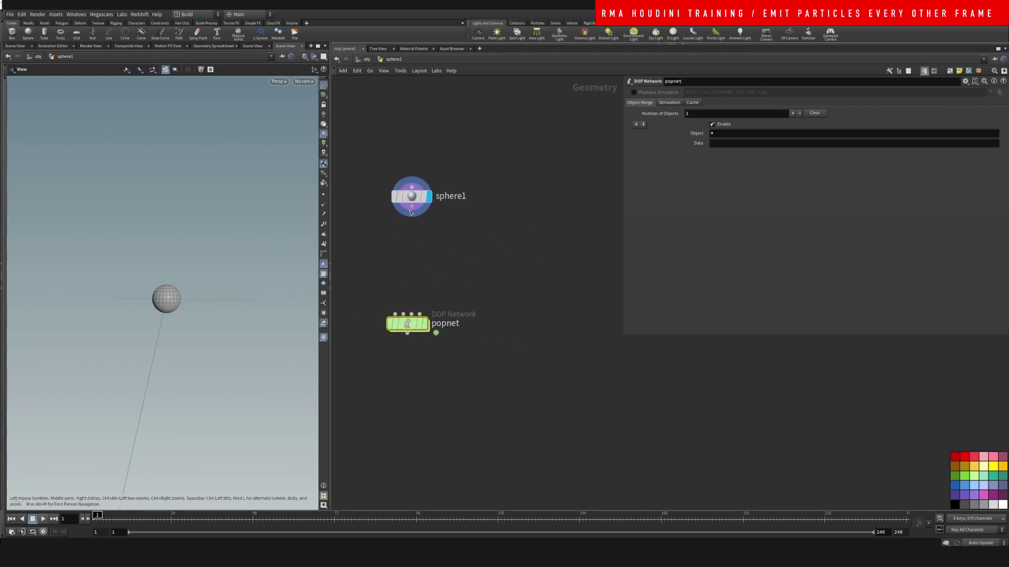
left_click_drag(412, 212, 394, 314)
key("l")
Insert a Scatter node on the wire between the sphere and the POP network
key("Tab")
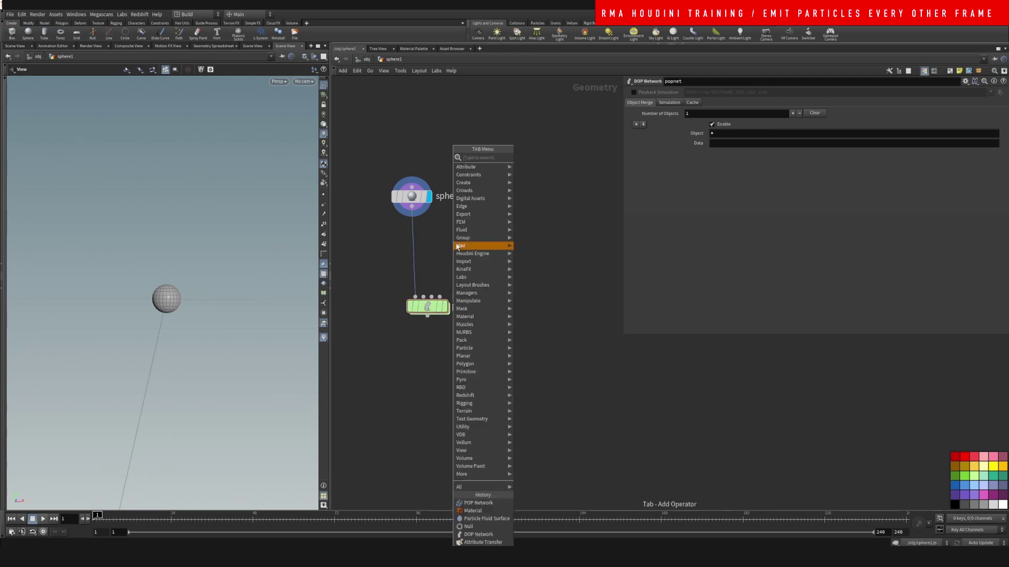
type("sw")
left_click(525, 167)
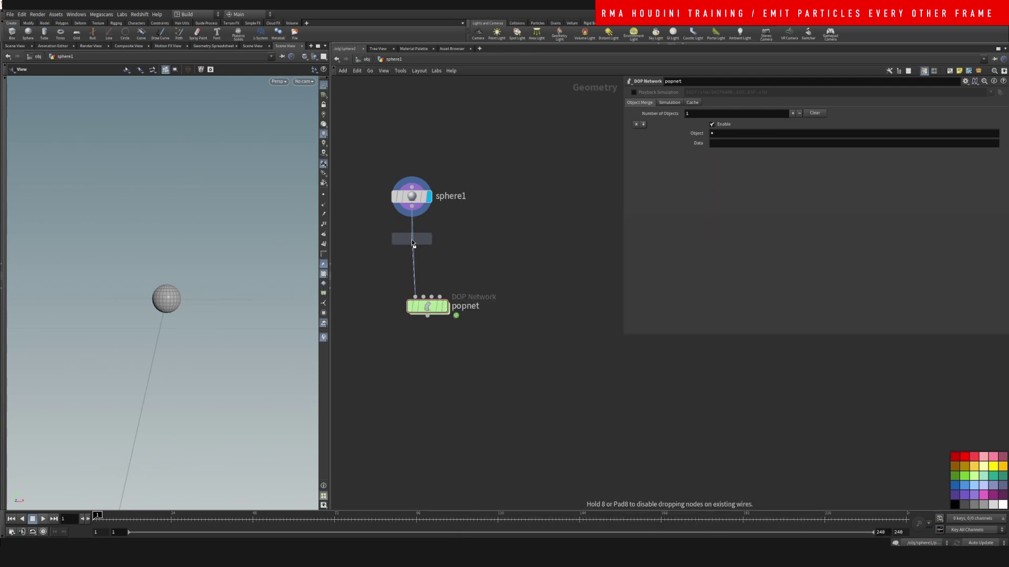
left_click(412, 239)
Display the POP network, go inside it, and move popobject and source_first_input further up from the solver
mouse_move(440, 310)
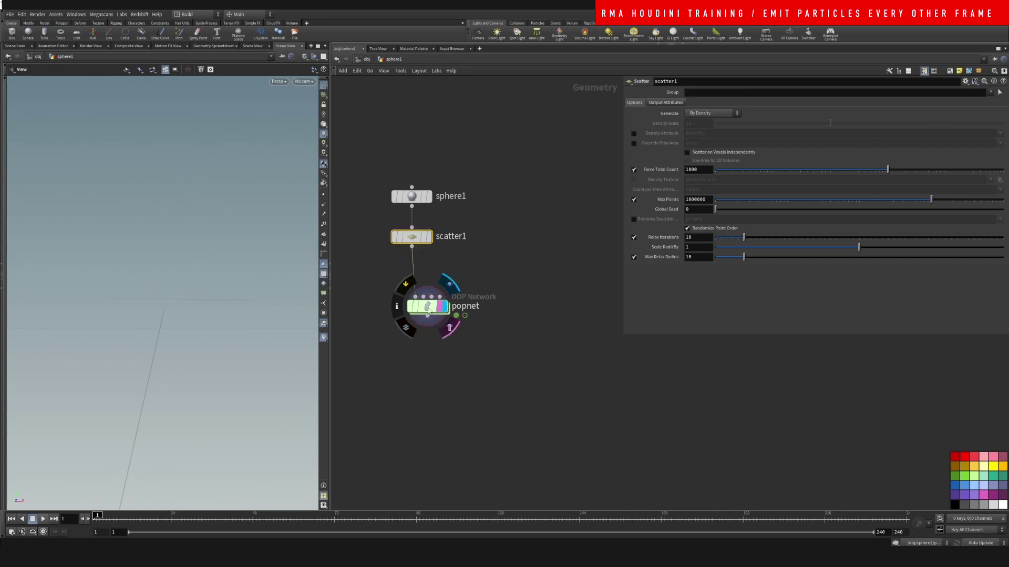
double_click(428, 307)
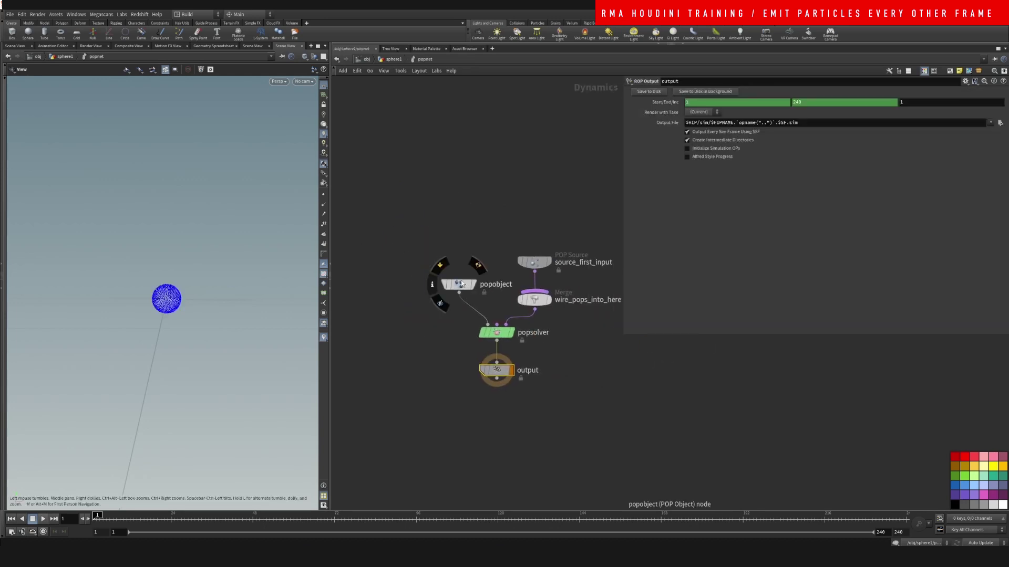
left_click_drag(457, 286, 427, 192)
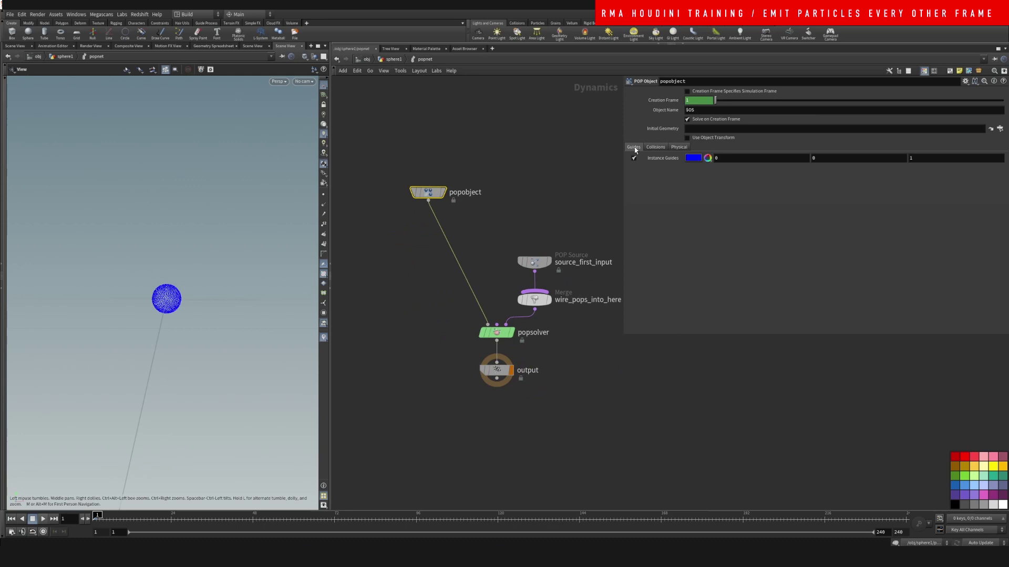
left_click_drag(534, 262, 534, 156)
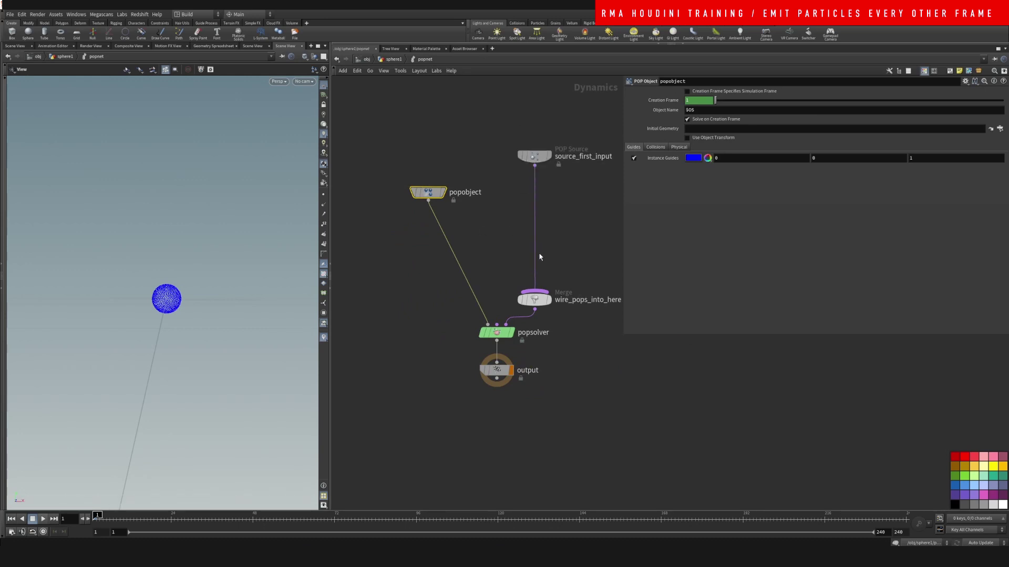
Set the emission type of source_first_input to All Points
left_click_drag(508, 117, 557, 200)
left_click(707, 114)
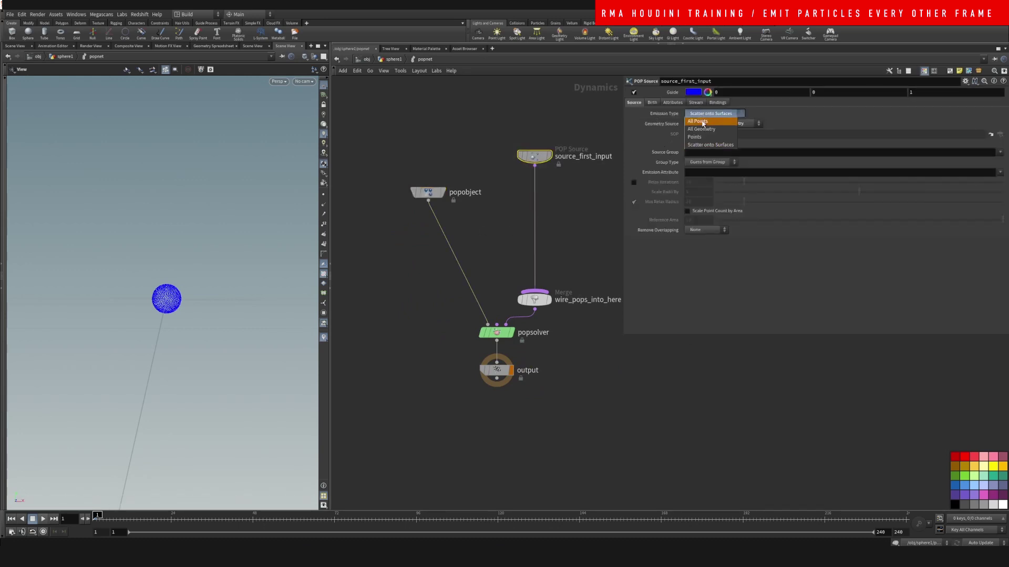
left_click(702, 121)
Insert a POP Force between source_first_input and the merge node, with a noise amplitude of 0.45
key("h")
middle_click_drag(559, 197, 570, 253)
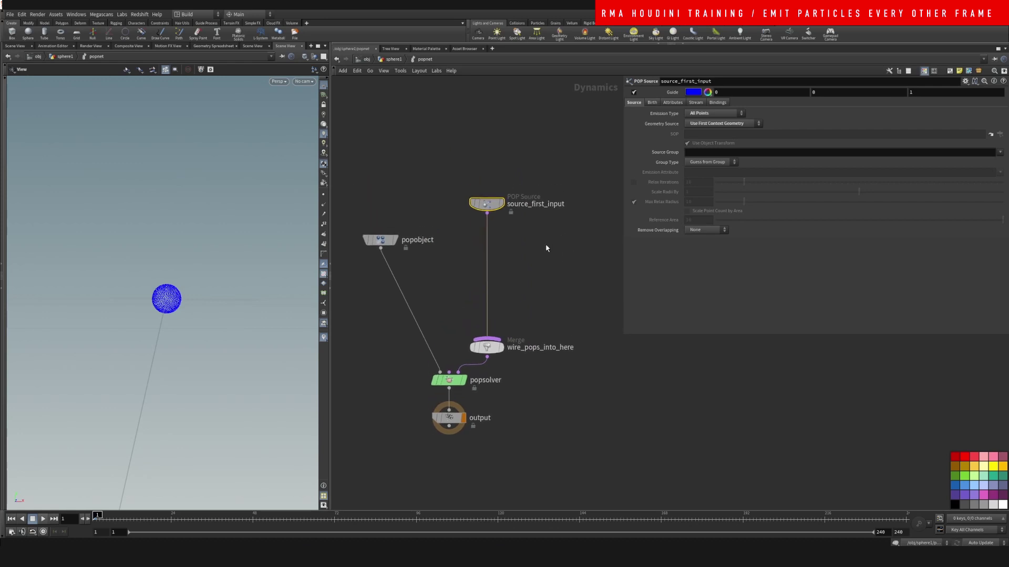
left_click_drag(487, 205, 493, 126)
left_click(517, 192)
key("Tab")
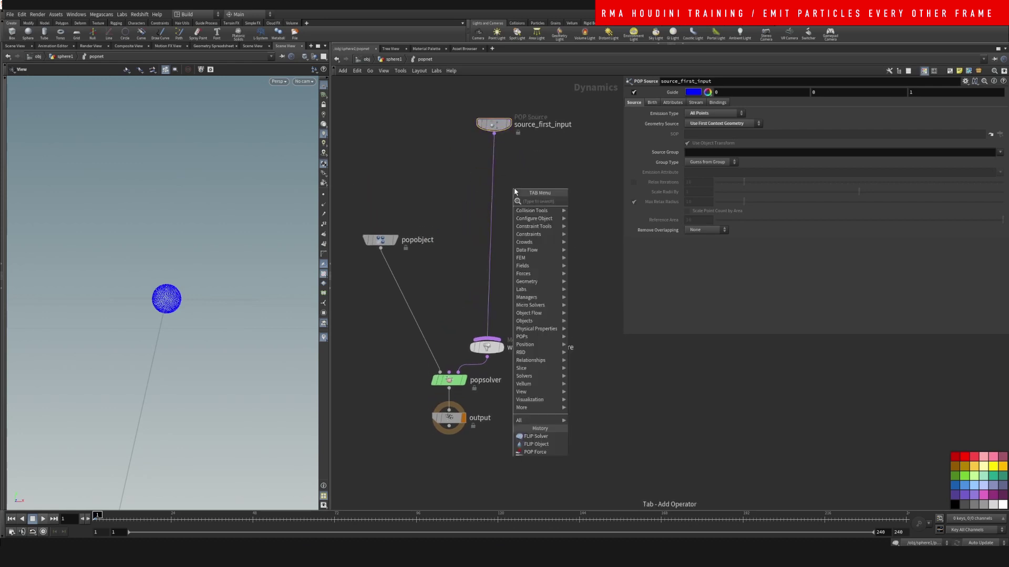
type("POPFOR")
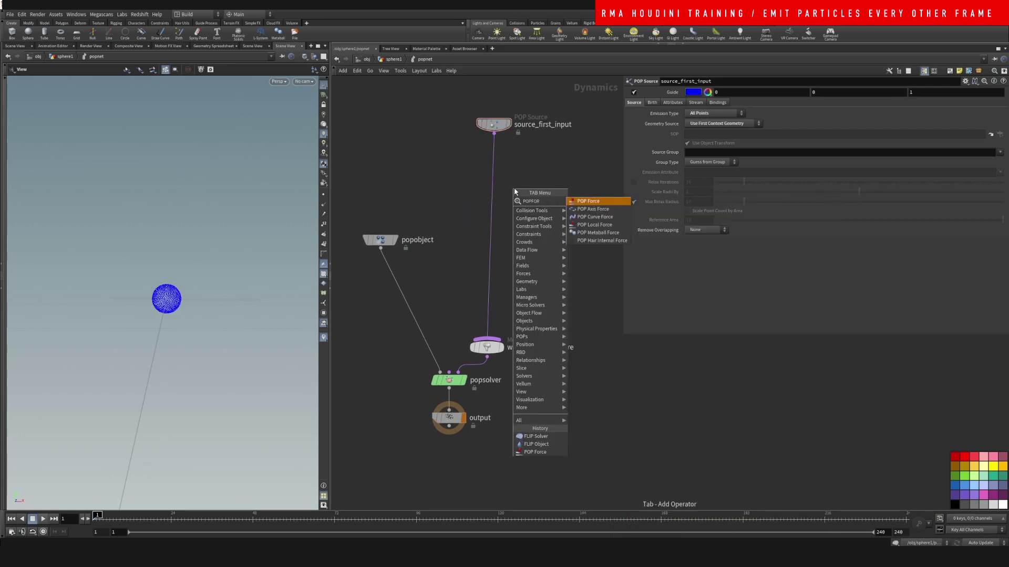
key("Return")
left_click(492, 223)
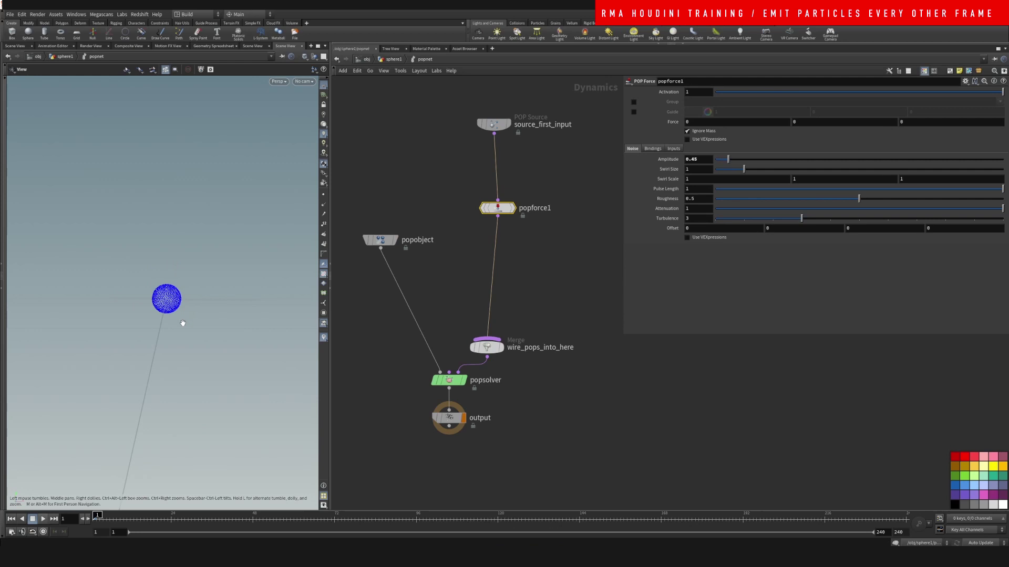
Play the particle simulation to check the continuous emission, and return to frame 1
left_click(43, 518)
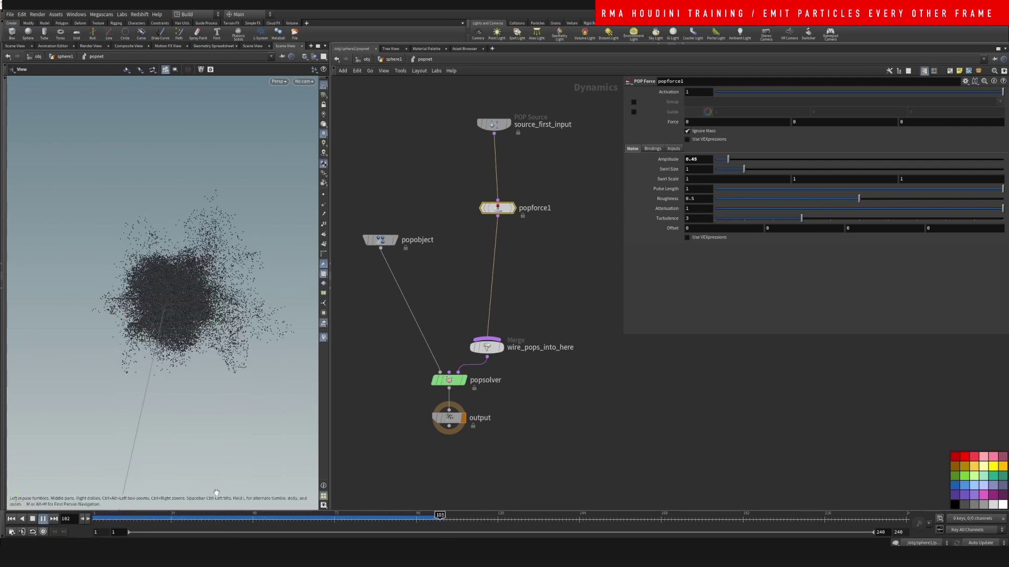
left_click(181, 515)
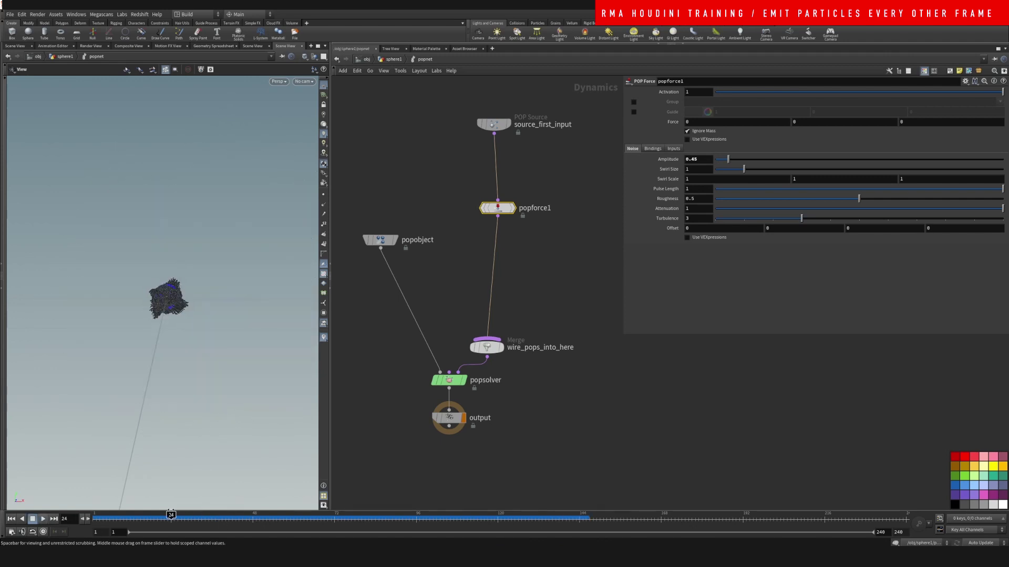
mouse_move(181, 514)
left_mouse_down()
mouse_move(413, 520)
mouse_move(95, 520)
left_mouse_up()
Set the Impulse Activation of source_first_input to the expression $F%20==0
left_click(494, 124)
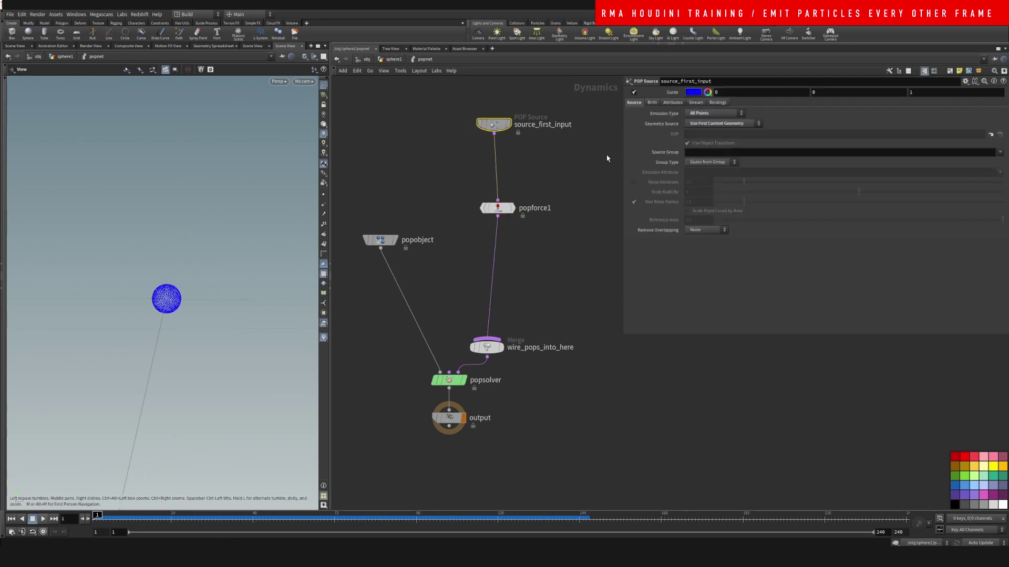
left_click(652, 102)
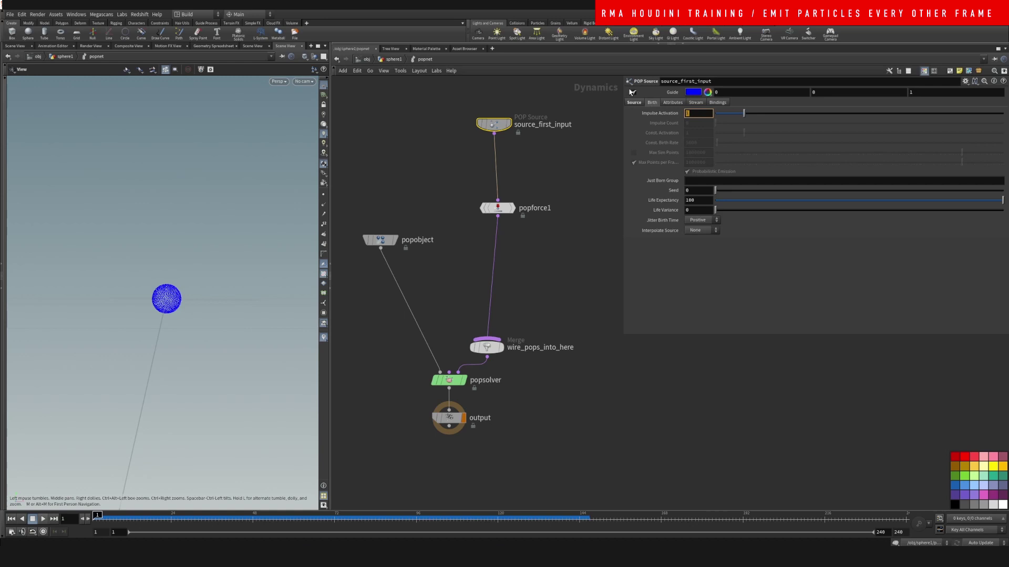
type("$F%")
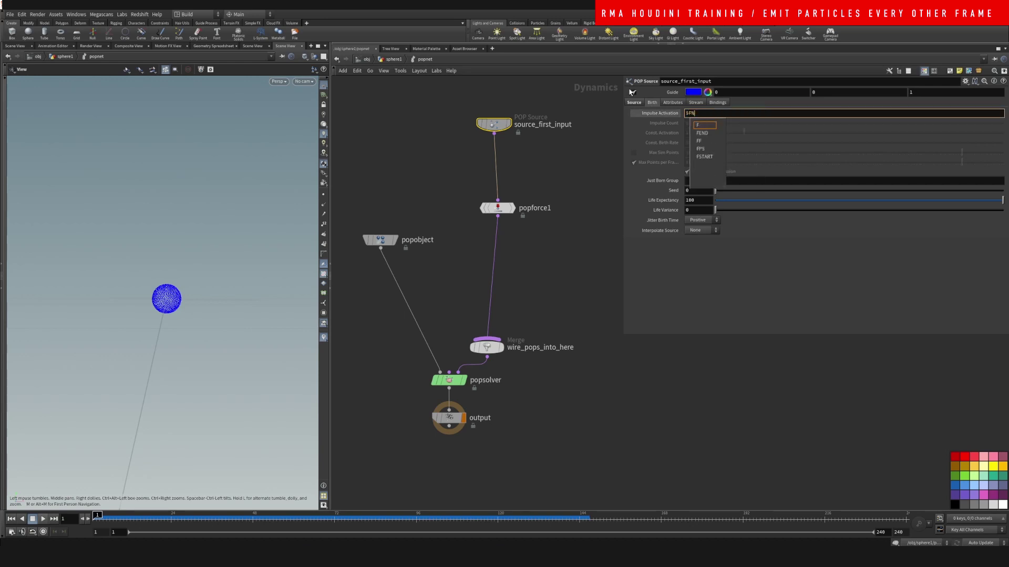
key("Escape")
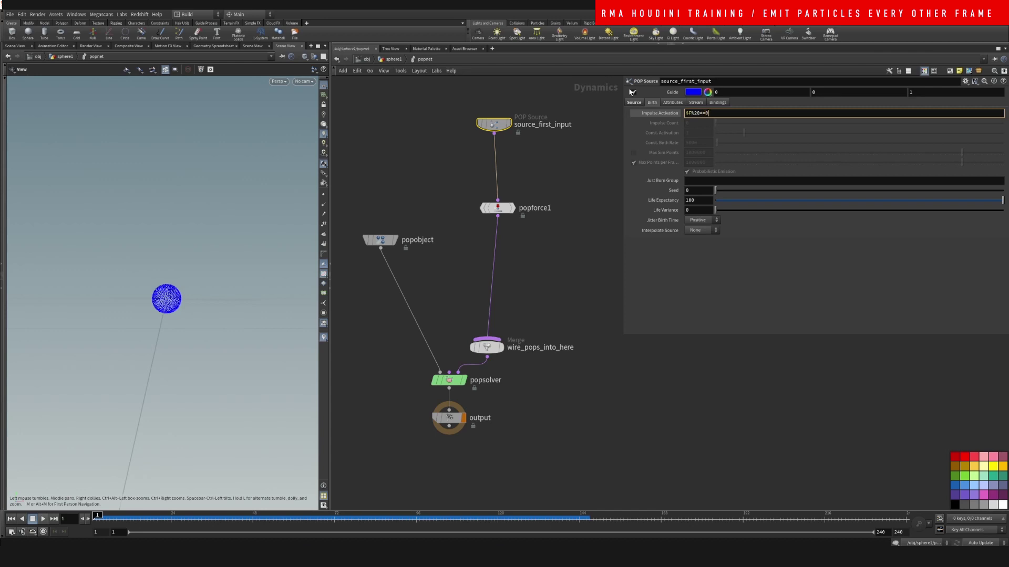
key("Return")
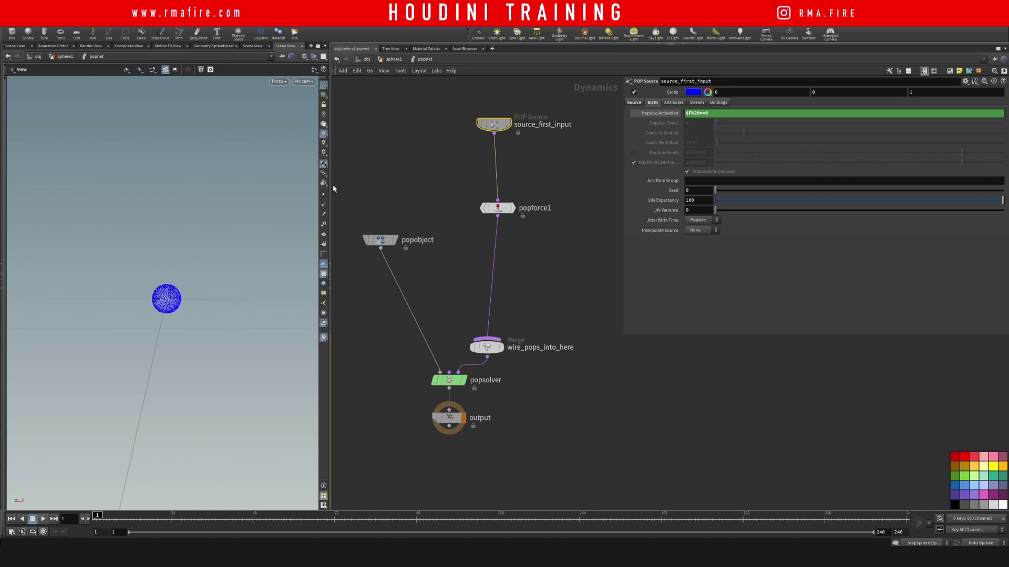
Play the simulation to check the particle bursts produced by the activation expression, and return to frame 1
left_click(441, 293)
middle_click_drag(436, 278, 437, 272)
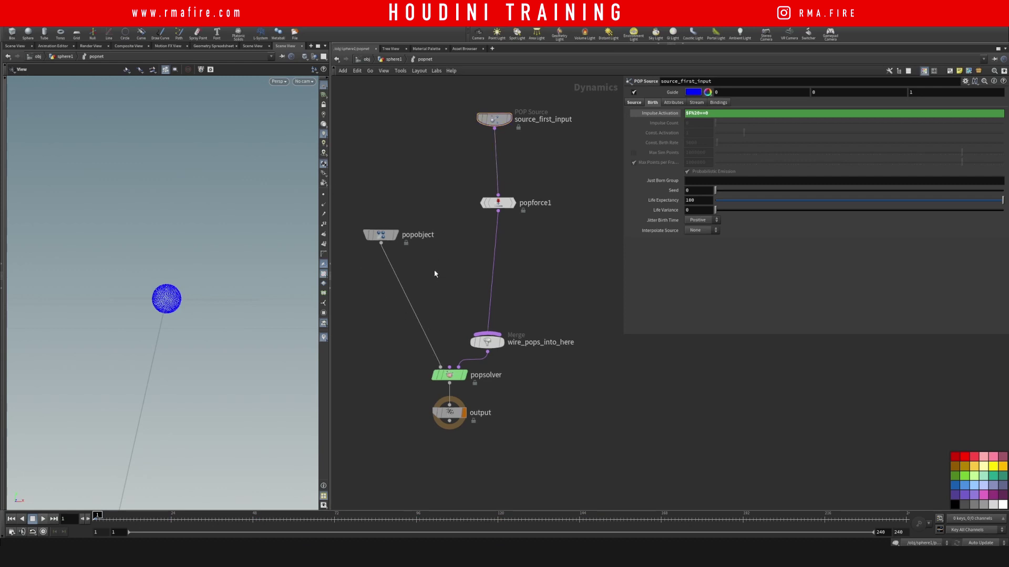
left_click(43, 518)
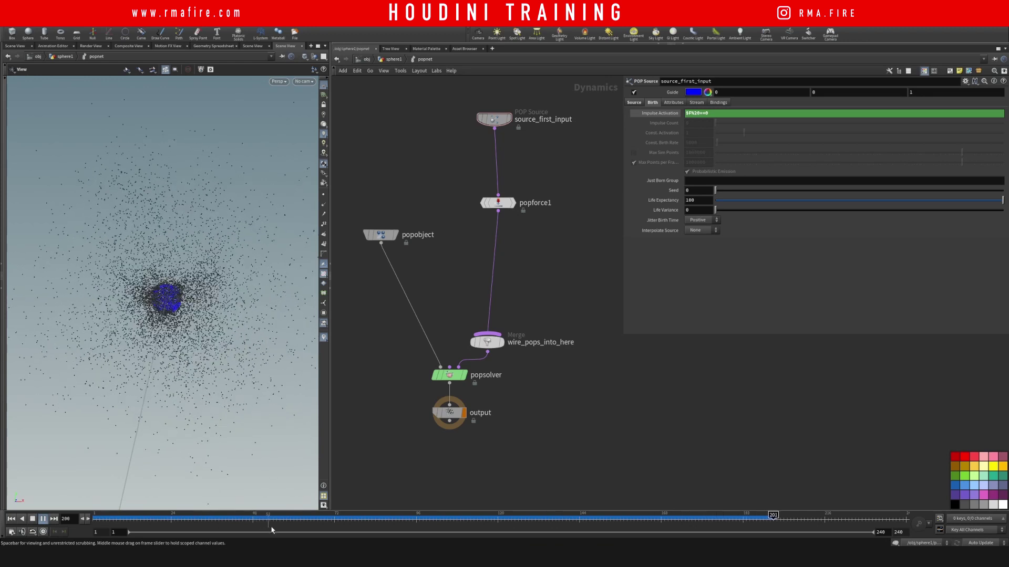
mouse_move(290, 524)
left_mouse_down()
mouse_move(103, 525)
mouse_move(326, 520)
mouse_move(95, 521)
left_mouse_up()
Go back up to the sphere's geometry network, display the Scatter node and set its Force Total Count to 1
left_click(392, 60)
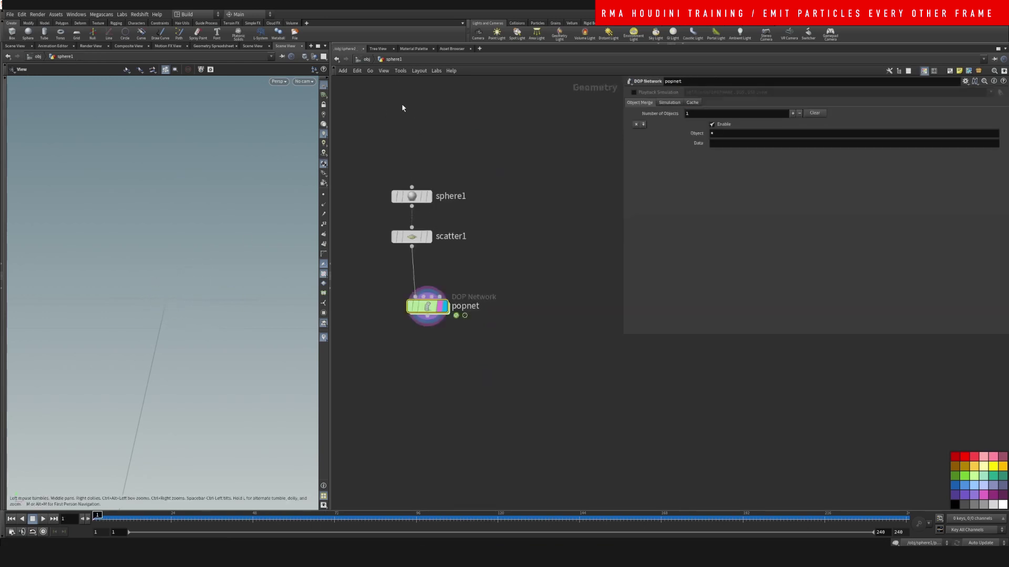
middle_click_drag(425, 155, 437, 198)
left_click(440, 277)
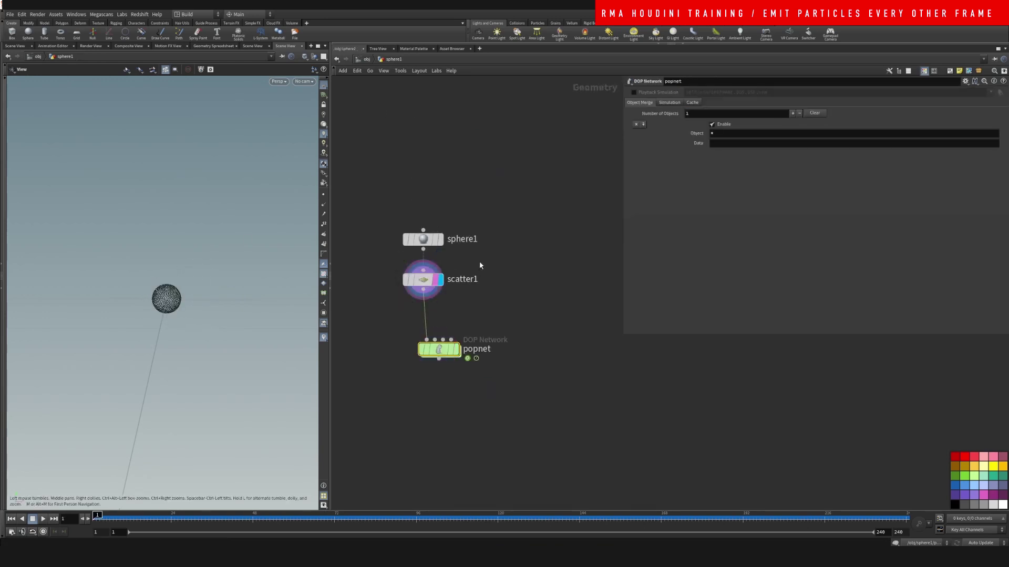
left_click(424, 279)
left_click_drag(700, 169, 631, 184)
type("1")
key("Return")
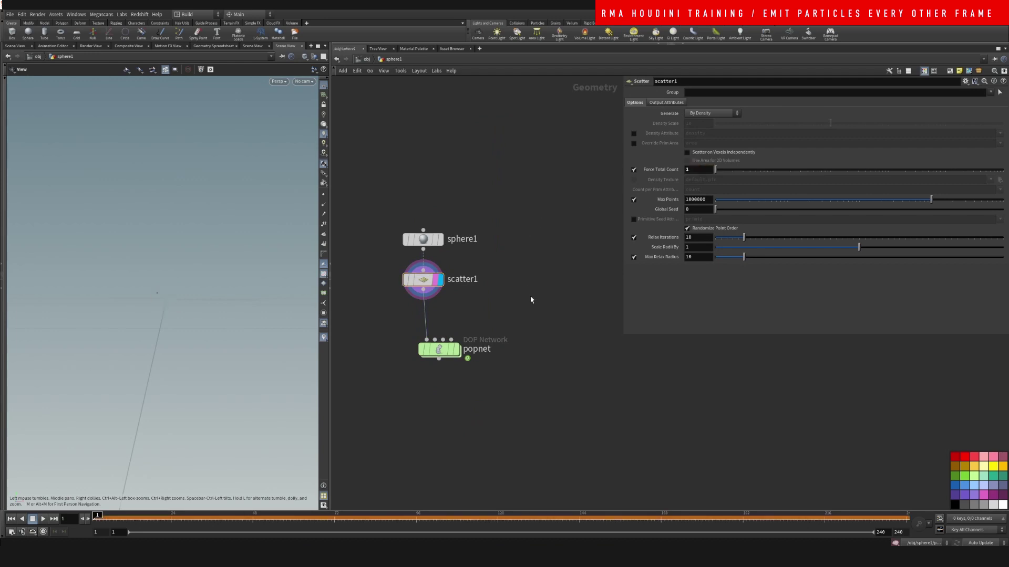
Display the POP network and play the single-point simulation with real-time playback, stopping at frame 37
middle_click_drag(528, 299, 536, 262)
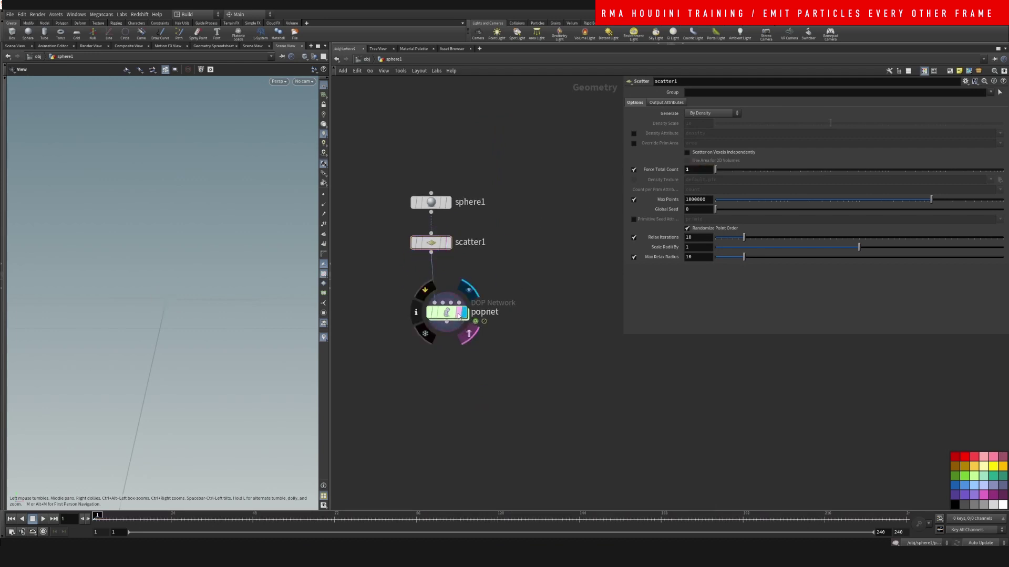
left_click(469, 288)
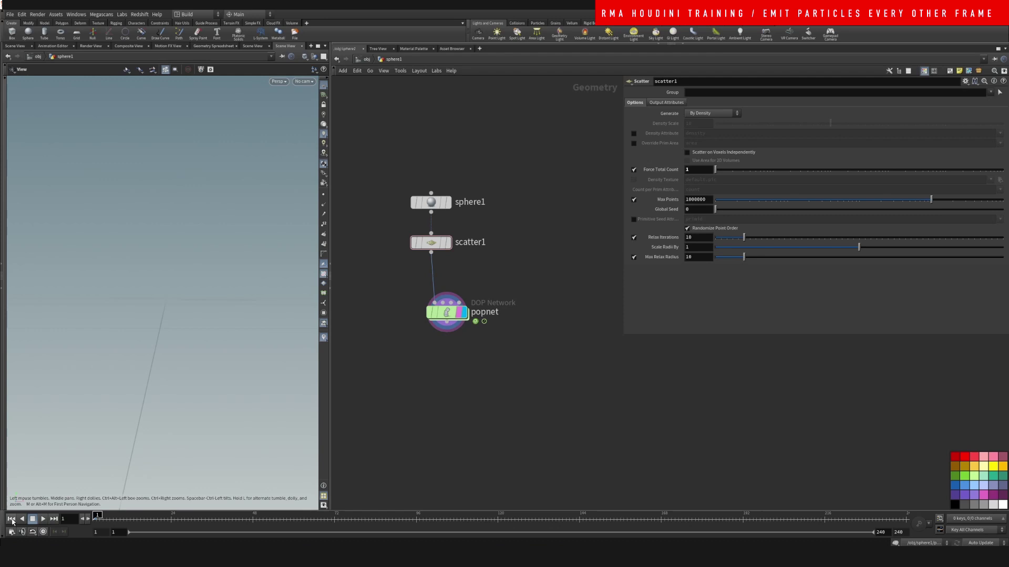
left_click(43, 519)
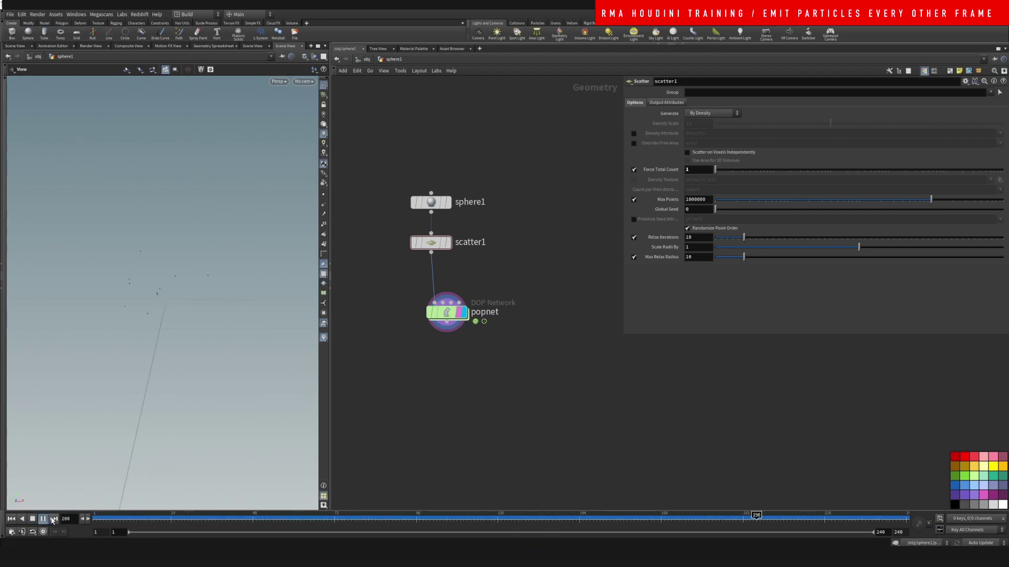
left_click(45, 532)
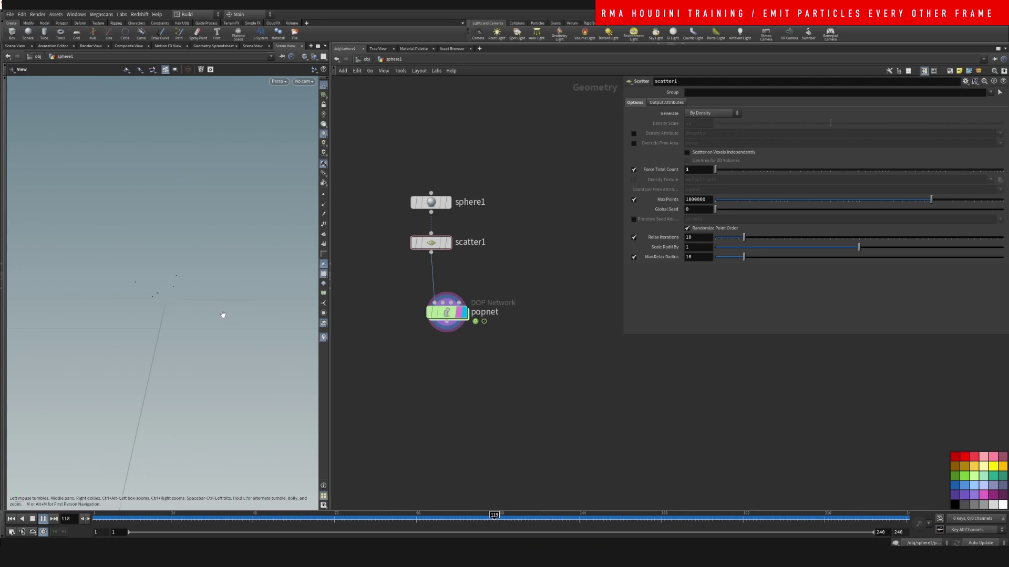
left_click(215, 518)
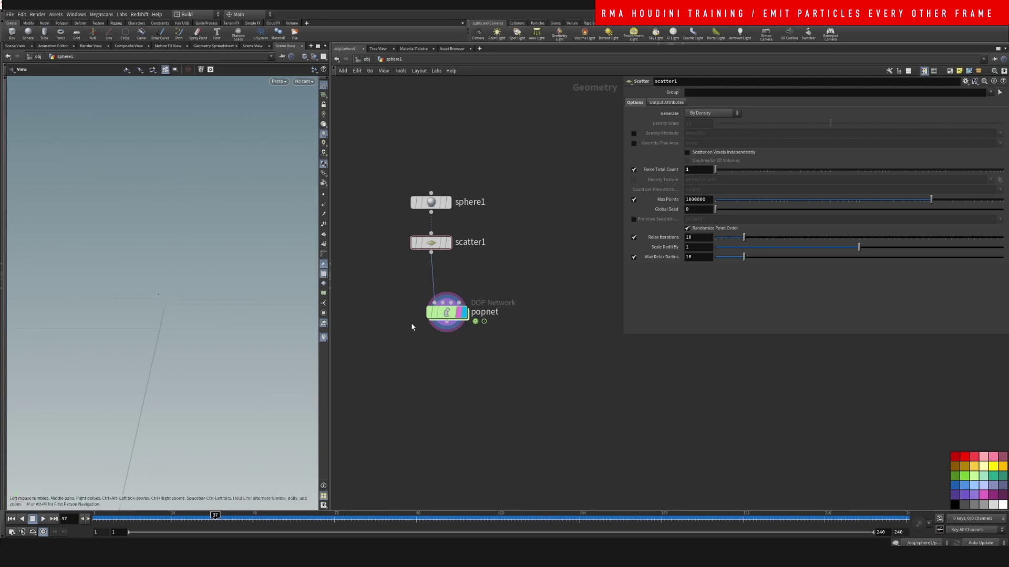
Enter the POP network and examine the Impulse Activation expression of source_first_input
double_click(444, 311)
left_click_drag(735, 113, 555, 132)
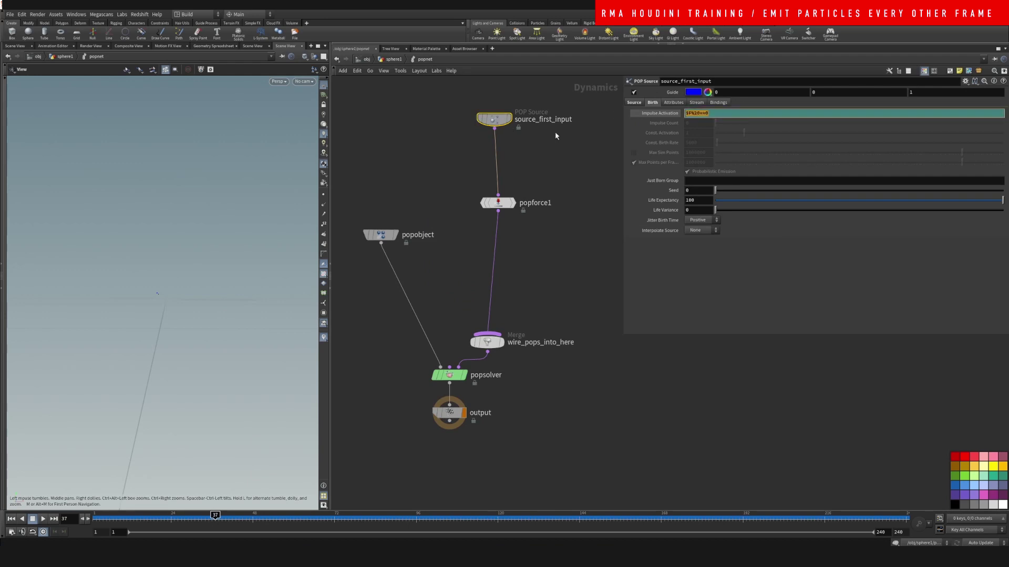
left_click(574, 437)
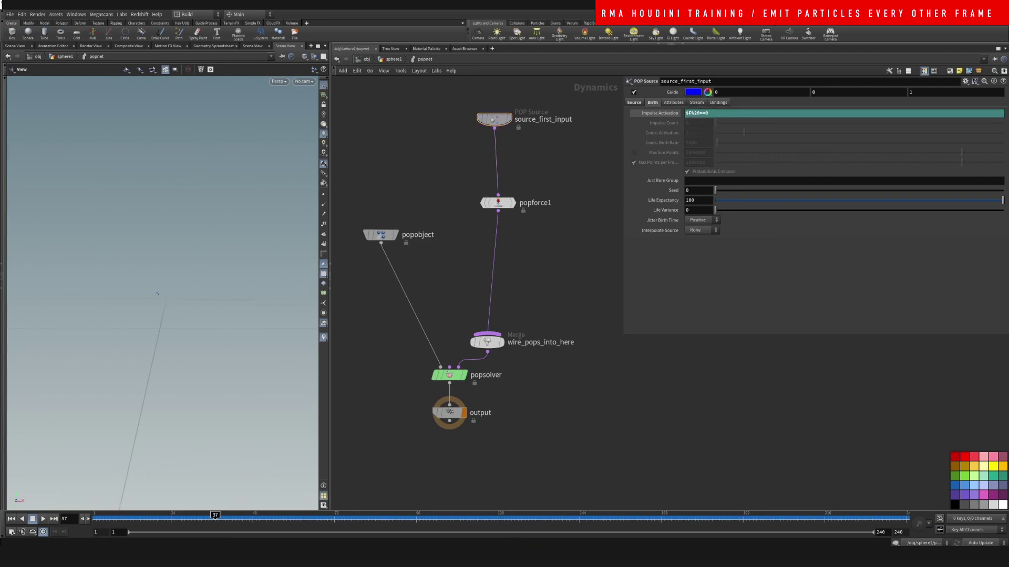
Switch to a blank Notepad document, write the expression $F%10==0 in enlarged text, and briefly highlight the number 10
left_click(425, 555)
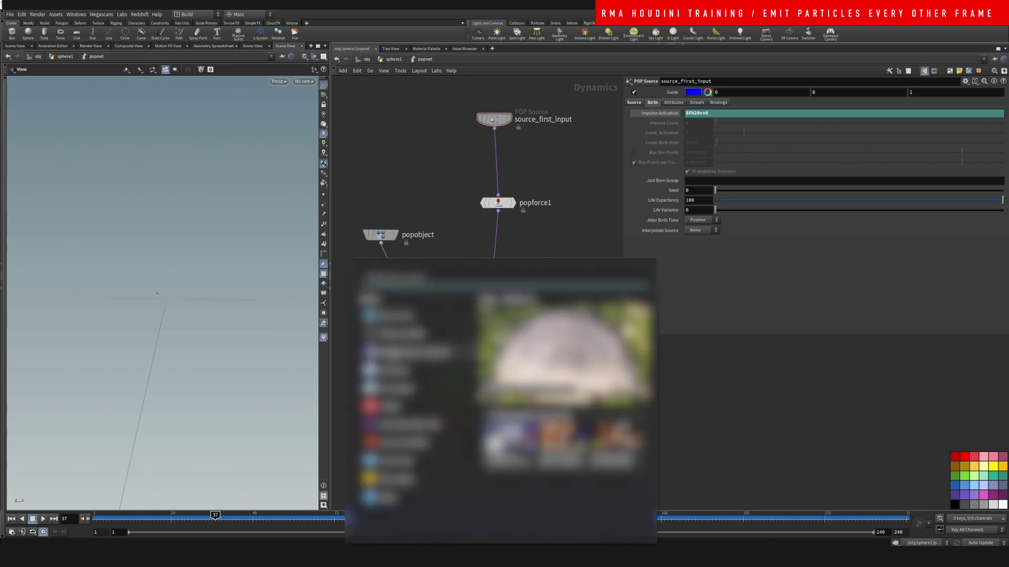
left_click(408, 316)
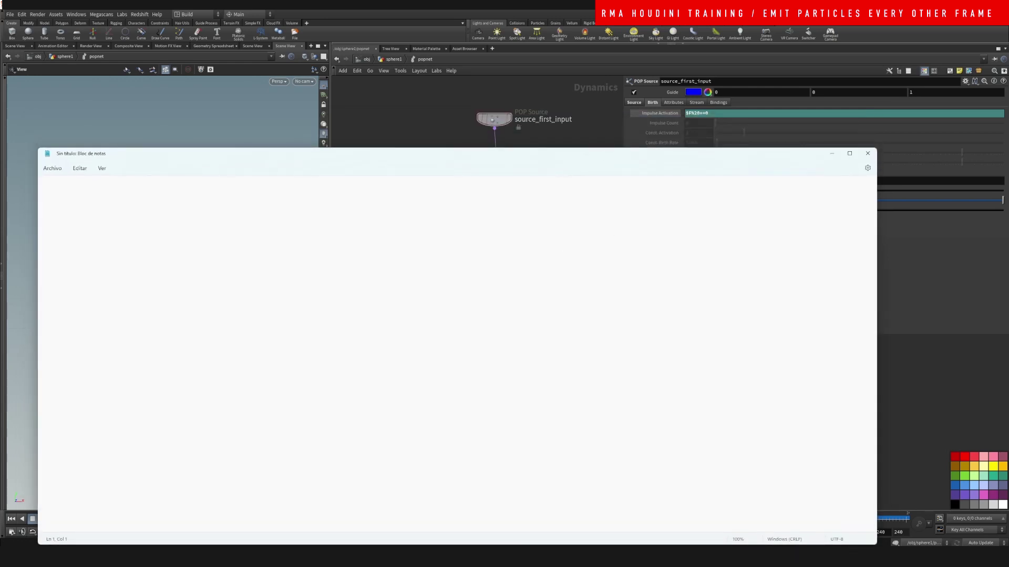
type("$F%")
scroll(283, 377, "up", 20, "ctrl")
scroll(283, 378, "up", 10, "ctrl")
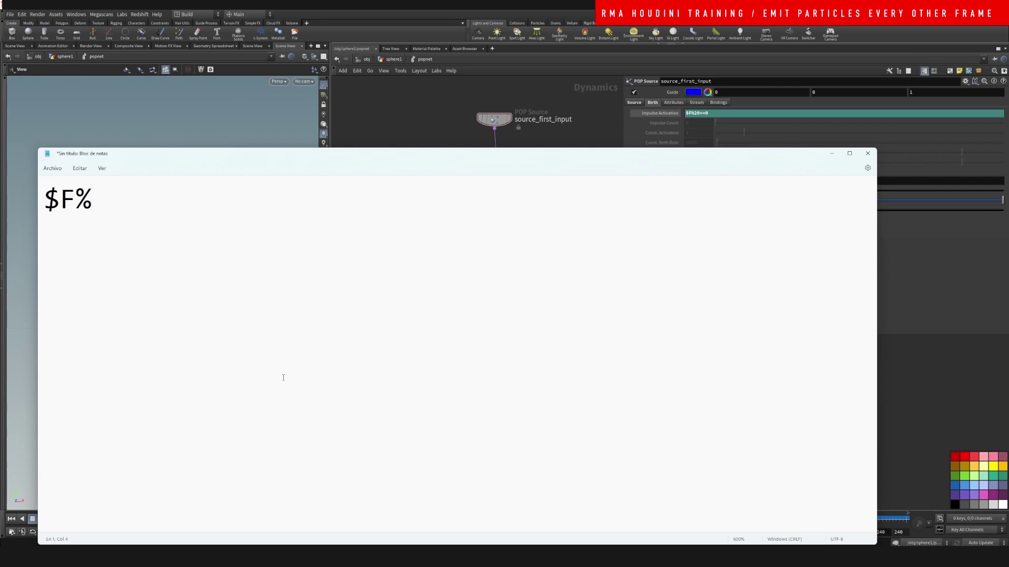
type("10==0")
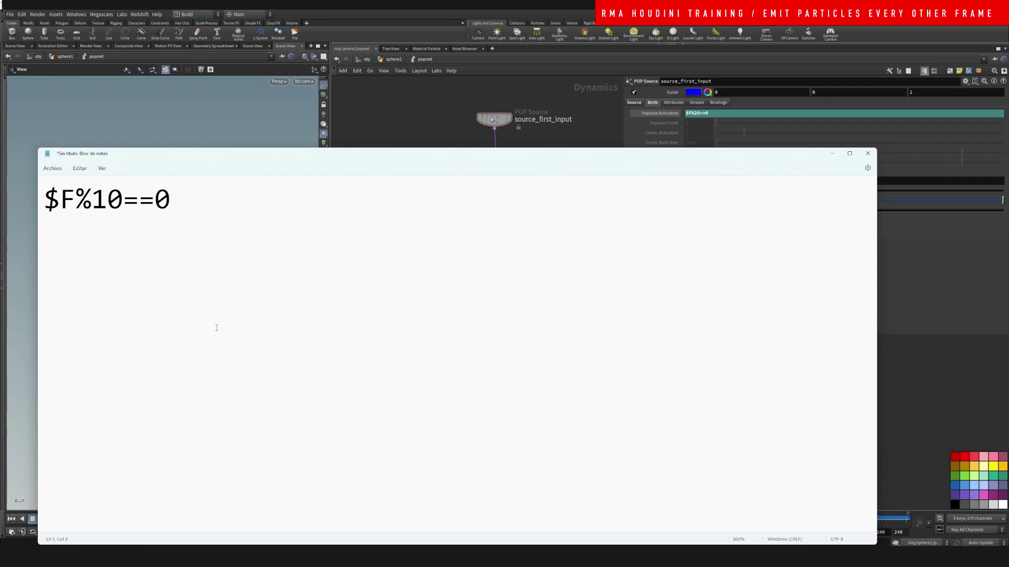
left_click_drag(92, 199, 125, 196)
left_click(155, 319)
left_click(342, 271)
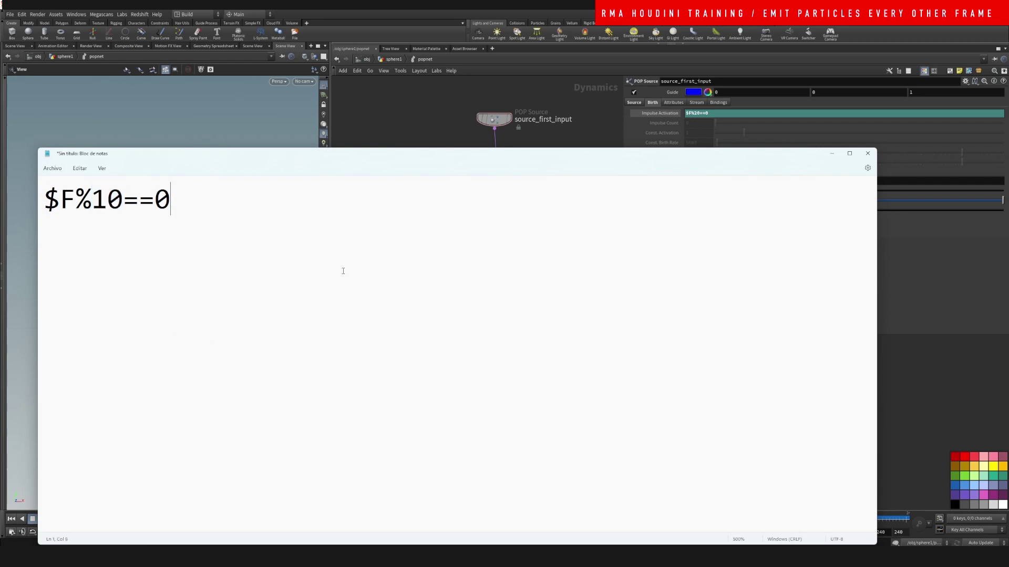